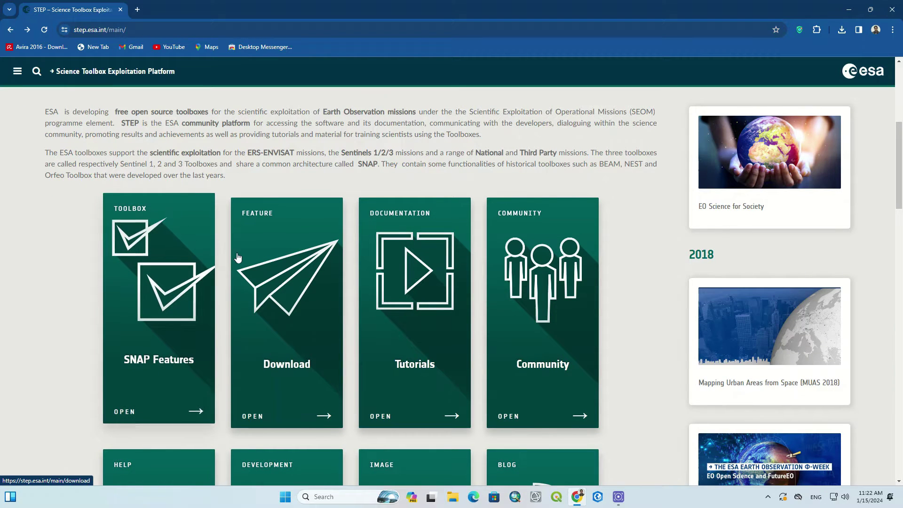
- Open the STEP Tutorials page and browse the list of available tutorials
click(397, 259)
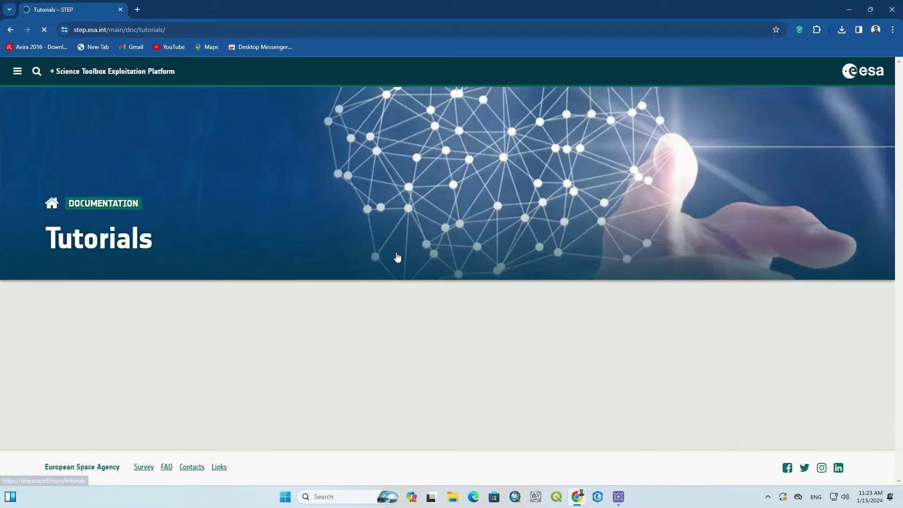
scroll(322, 252, down, 2)
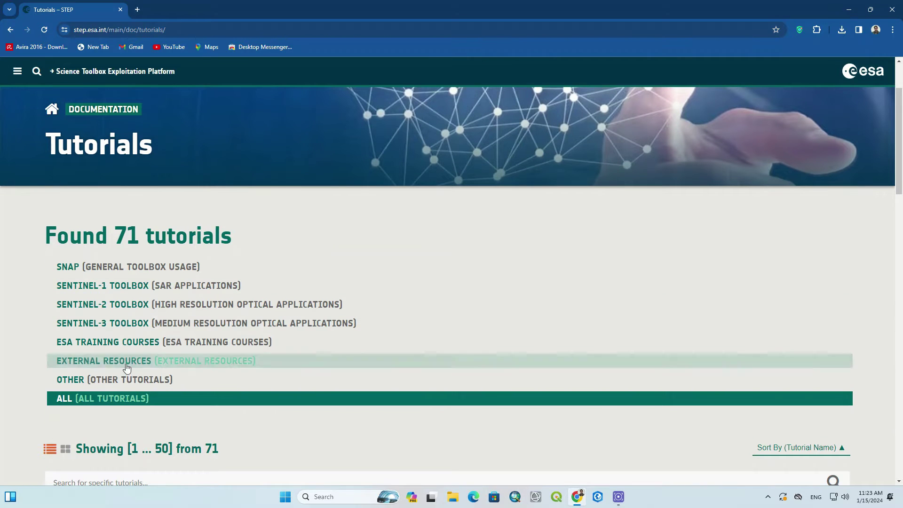
scroll(127, 374, down, 3)
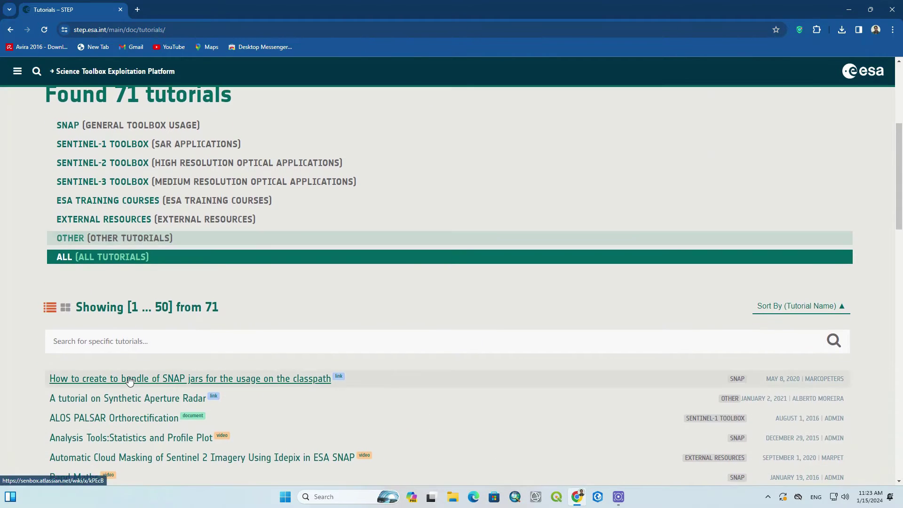
scroll(129, 380, down, 1)
scroll(475, 214, down, 4)
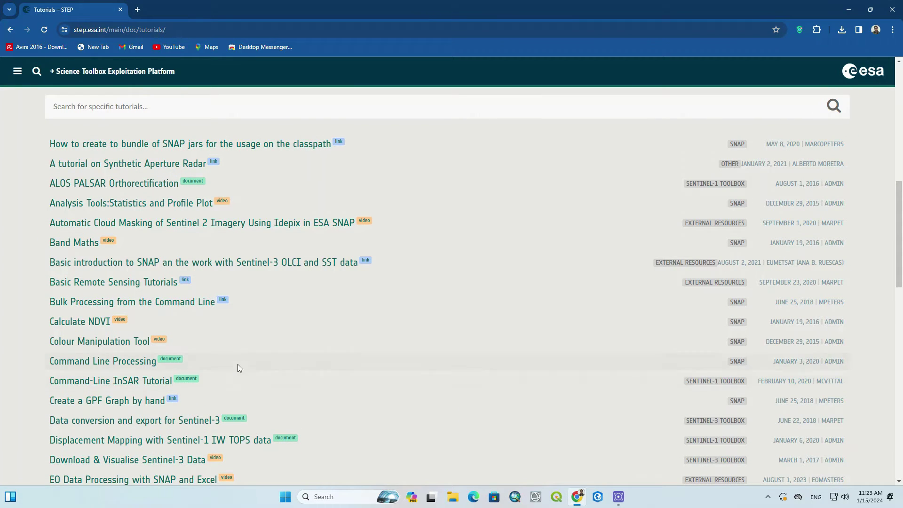
- Open "A tutorial on Synthetic Aperture Radar" in a new tab and look over its library page
right_click(174, 164)
click(174, 168)
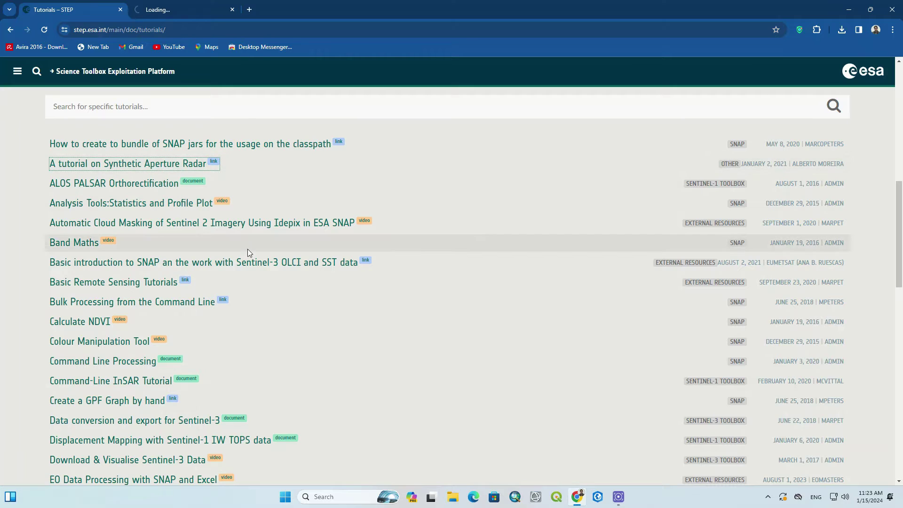
scroll(248, 249, up, 10)
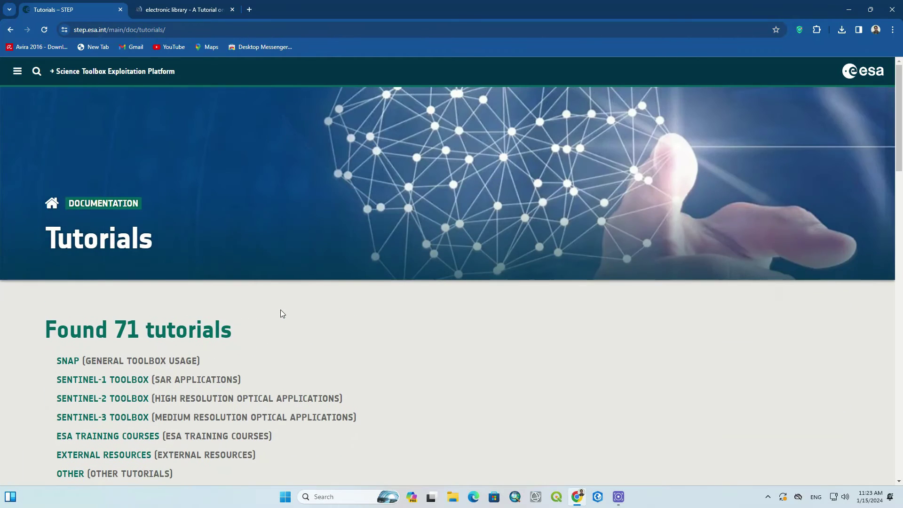
key(ctrl+Tab)
scroll(311, 218, down, 3)
scroll(310, 217, up, 3)
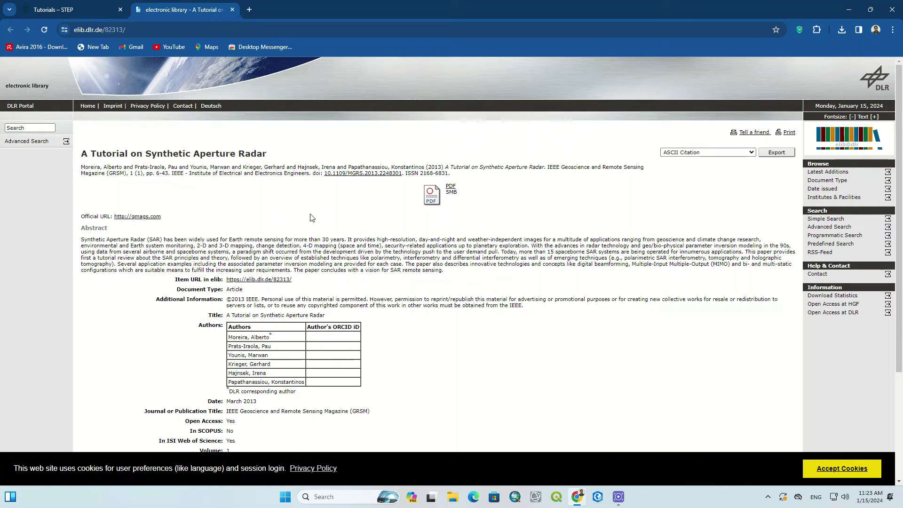
- Open the PDF of the Synthetic Aperture Radar tutorial and skim its pages up to page 17
click(436, 194)
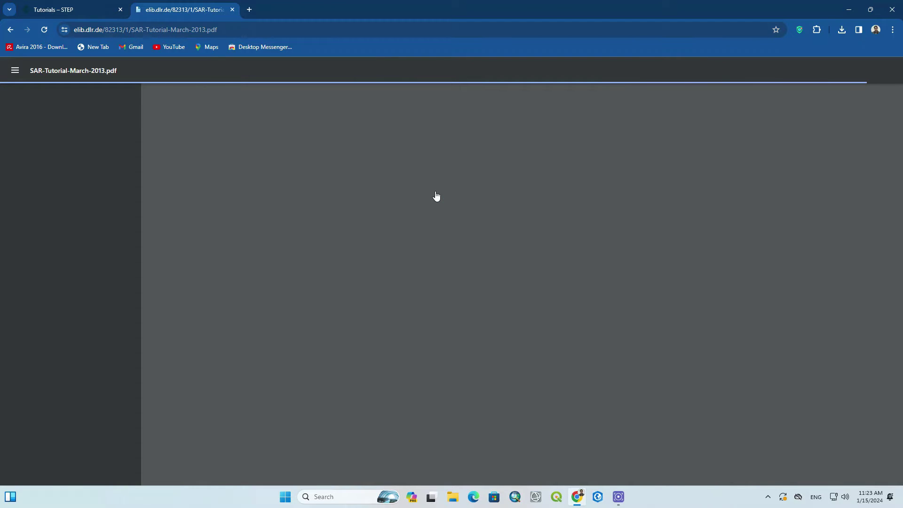
scroll(414, 188, down, 20)
scroll(390, 184, down, 20)
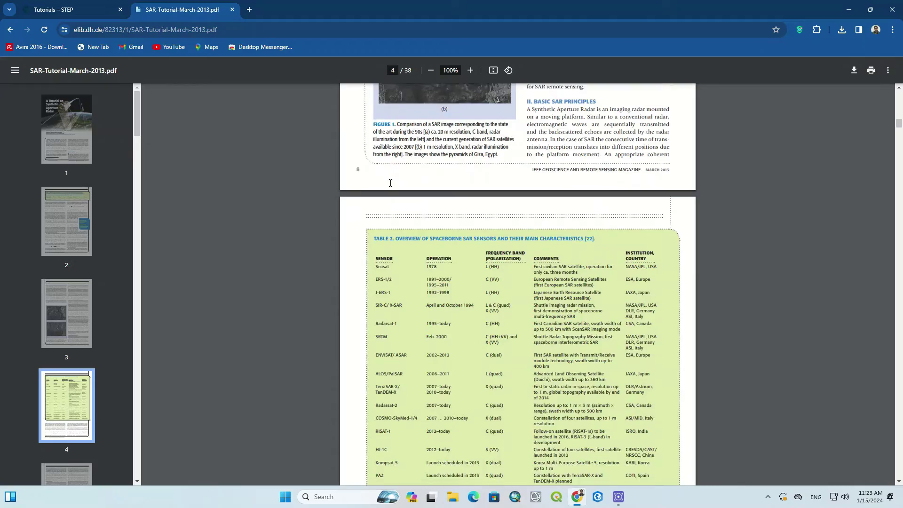
drag(136, 160, 136, 244)
click(66, 388)
scroll(229, 247, down, 5)
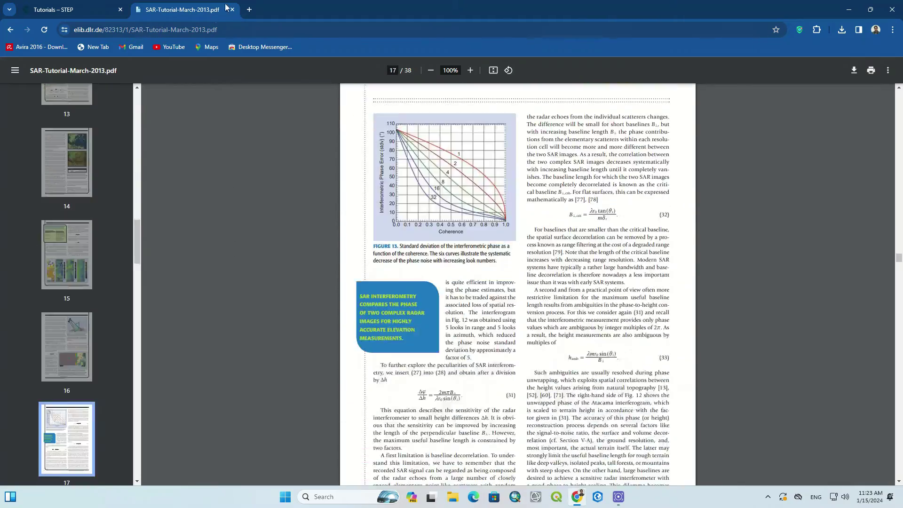
- Close the PDF tab and return to the feature tiles on the STEP main page
click(232, 9)
click(10, 29)
scroll(218, 179, down, 3)
scroll(218, 183, down, 3)
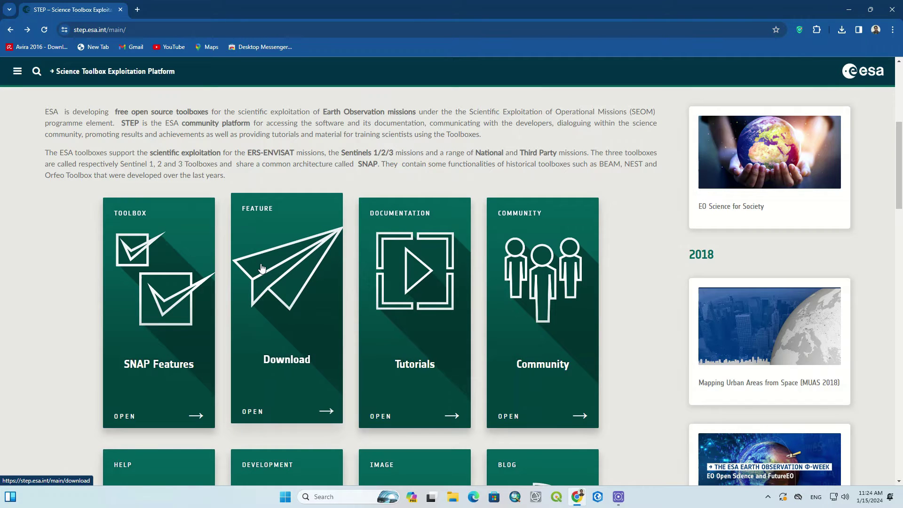
- Open the SNAP Download page from the STEP Download section and review its current version information
click(277, 269)
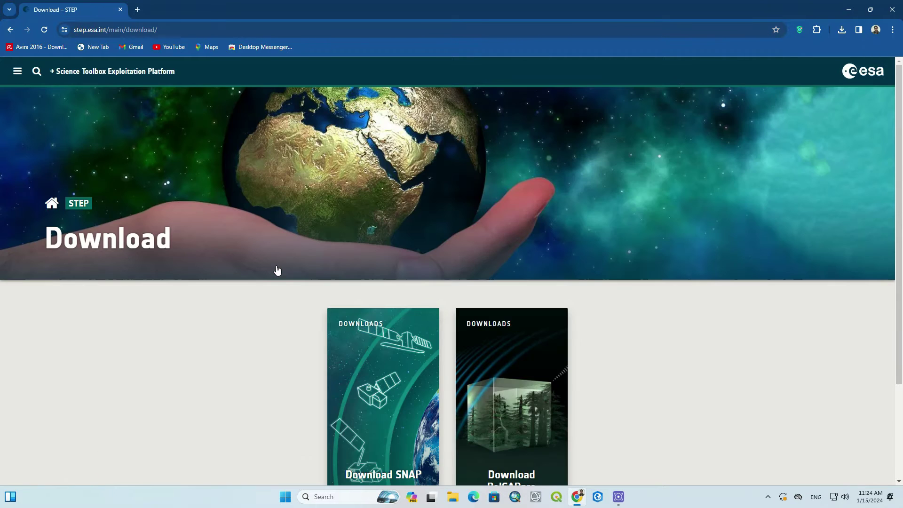
scroll(277, 269, down, 3)
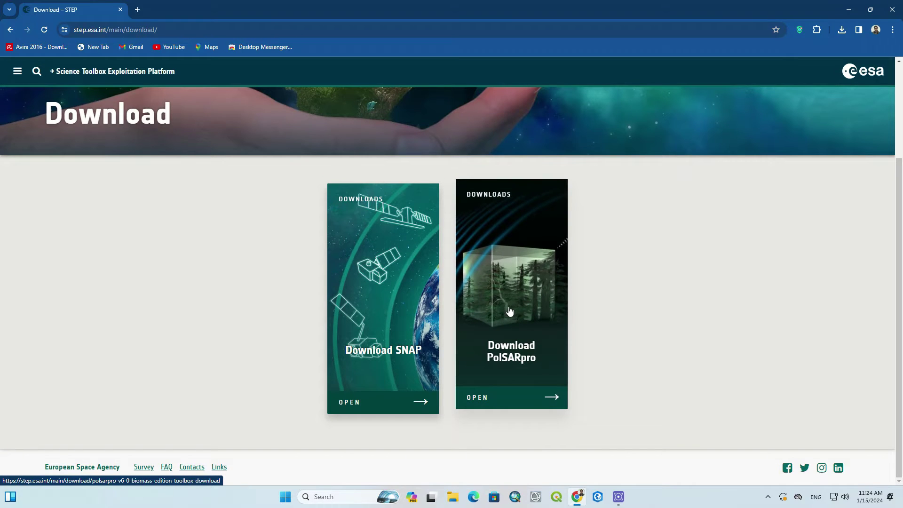
click(379, 281)
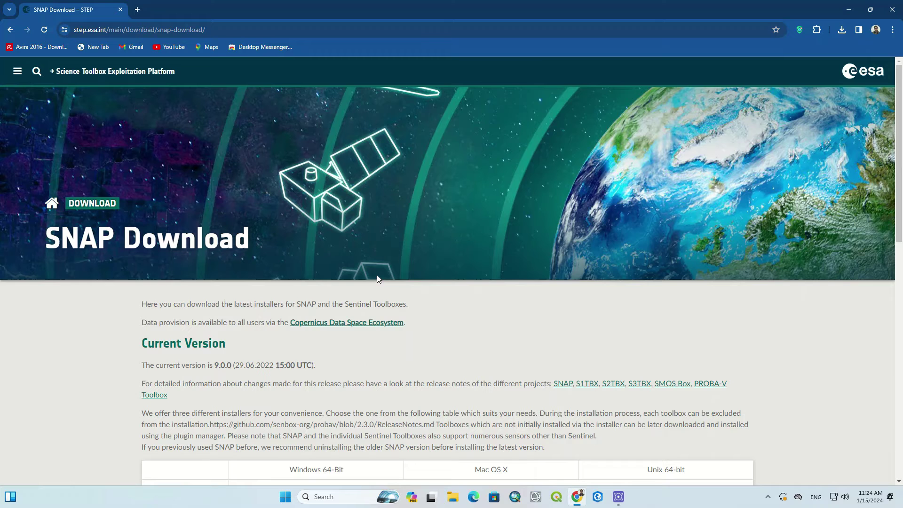
scroll(368, 243, down, 2)
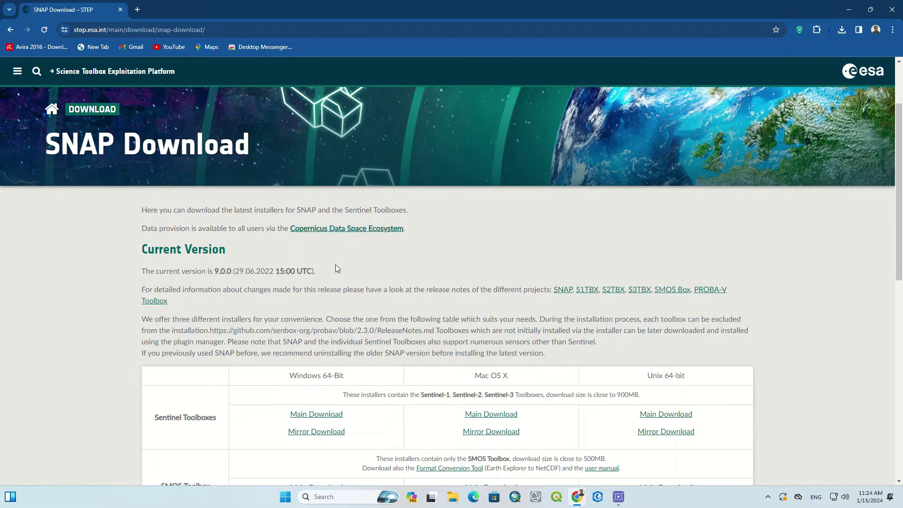
scroll(340, 267, down, 1)
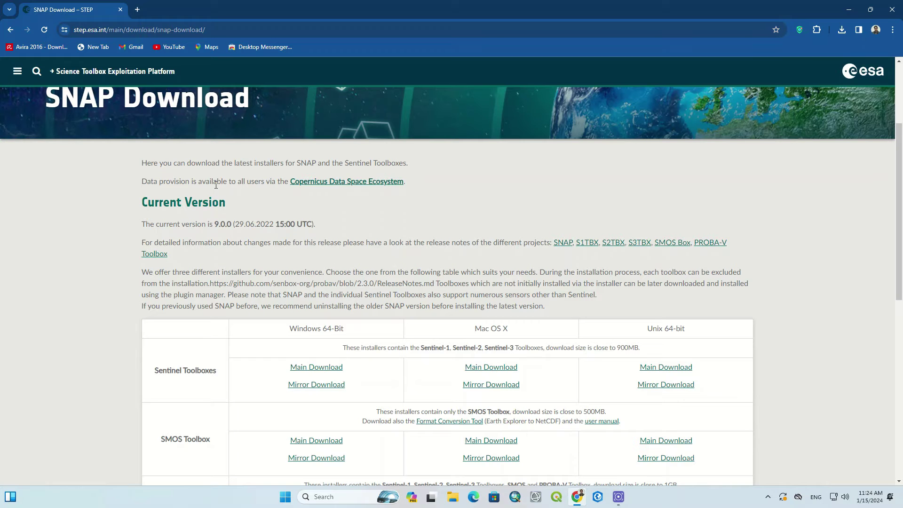
- Open the Copernicus Data Space Ecosystem link in a new tab and look over its Explore data page
right_click(330, 184)
click(345, 194)
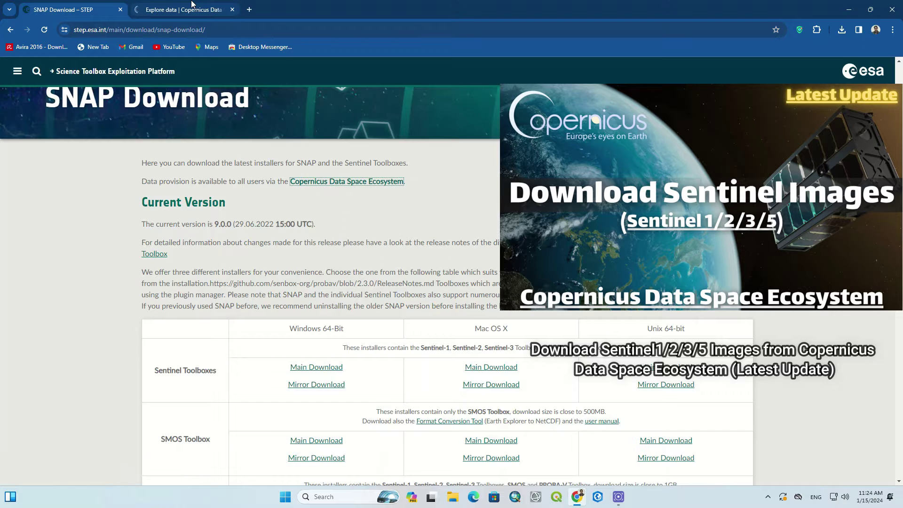
key(ctrl+Tab)
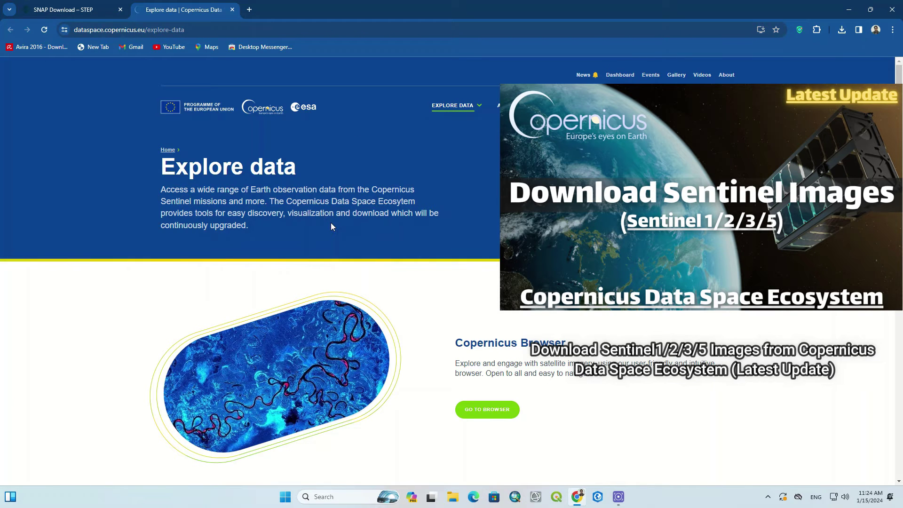
scroll(331, 221, down, 5)
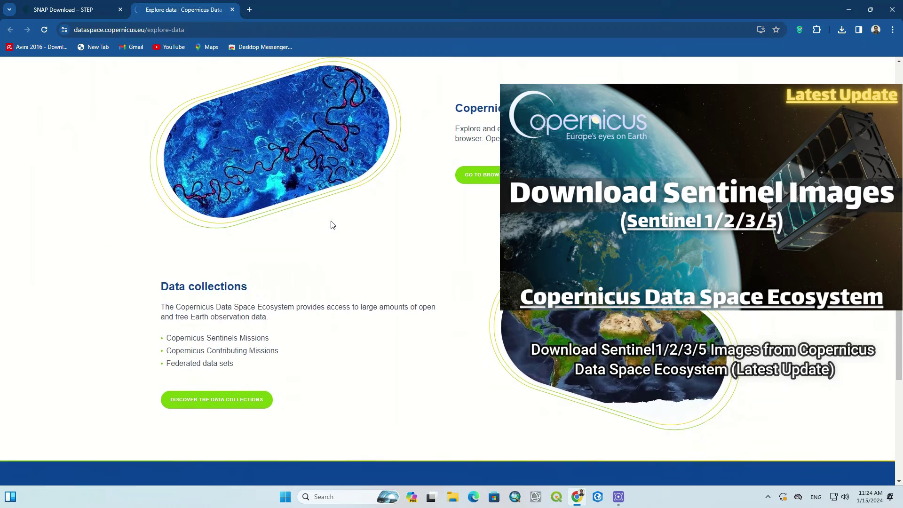
scroll(332, 225, up, 5)
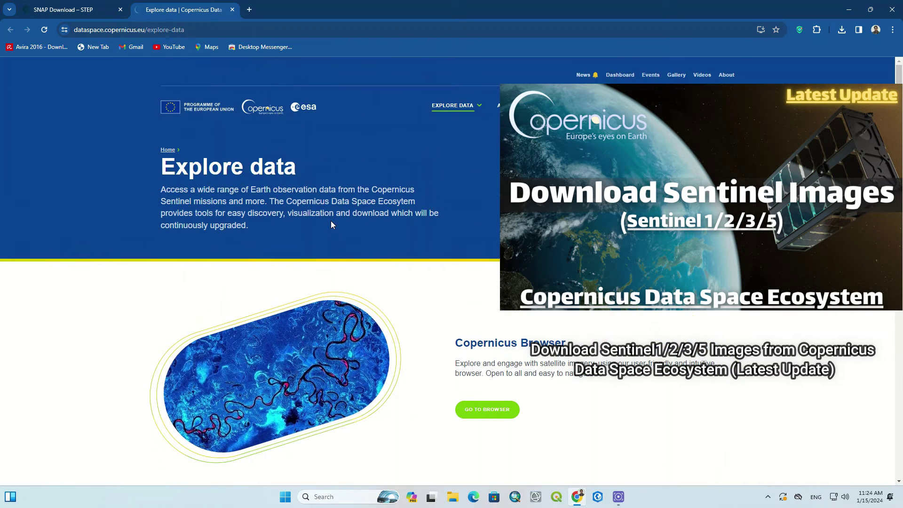
- Return to the SNAP Download page and highlight the current version number
click(100, 7)
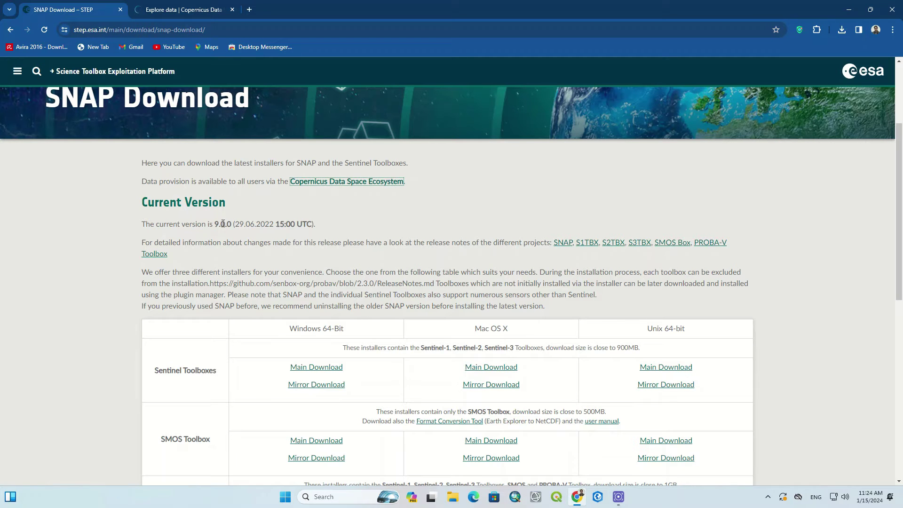
drag(215, 224, 232, 226)
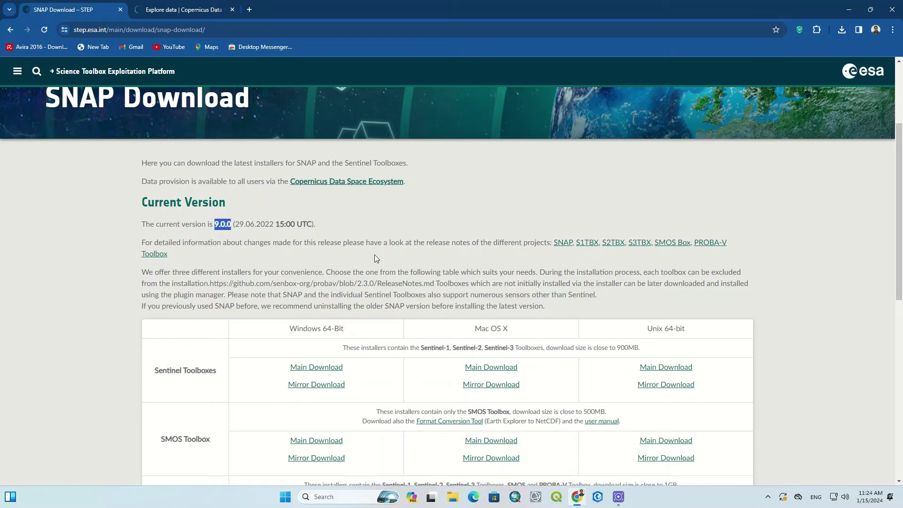
click(345, 243)
- Download the Windows 64-Bit All Toolboxes installer from its Main Download link and check the download's progress
scroll(345, 243, down, 4)
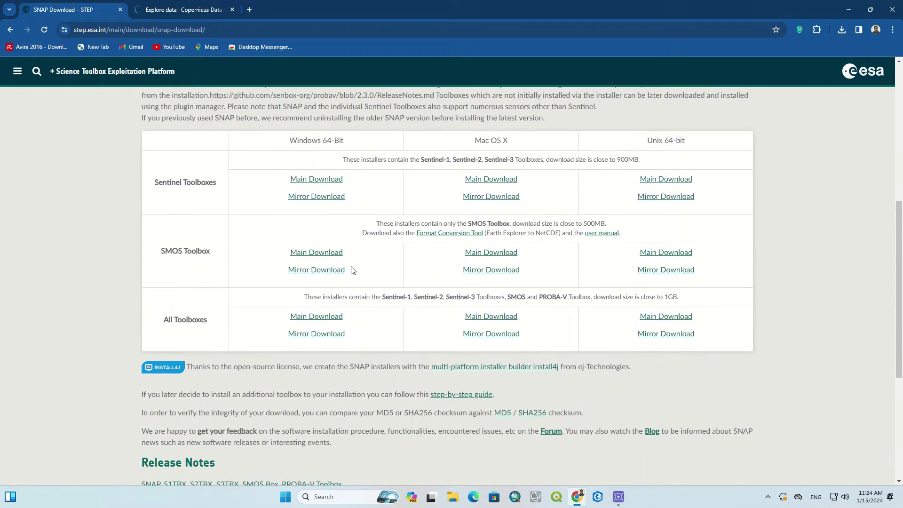
click(331, 320)
click(841, 31)
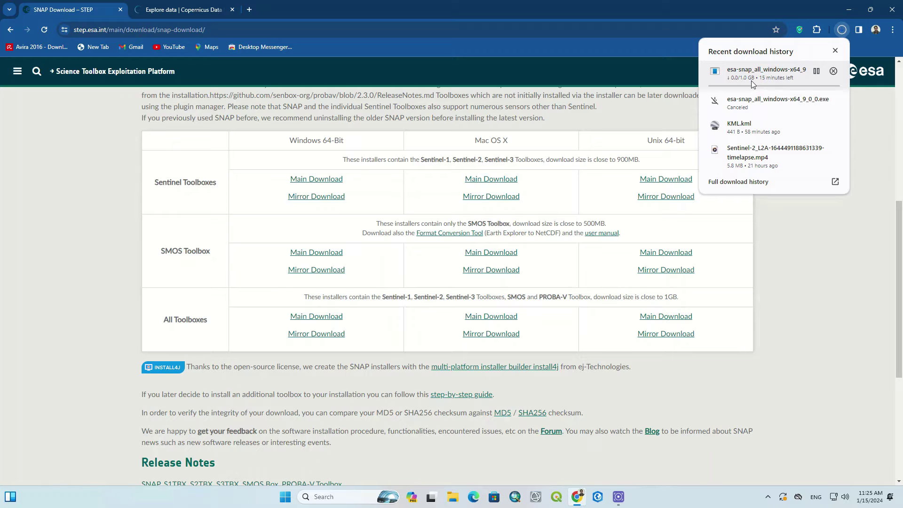
click(800, 239)
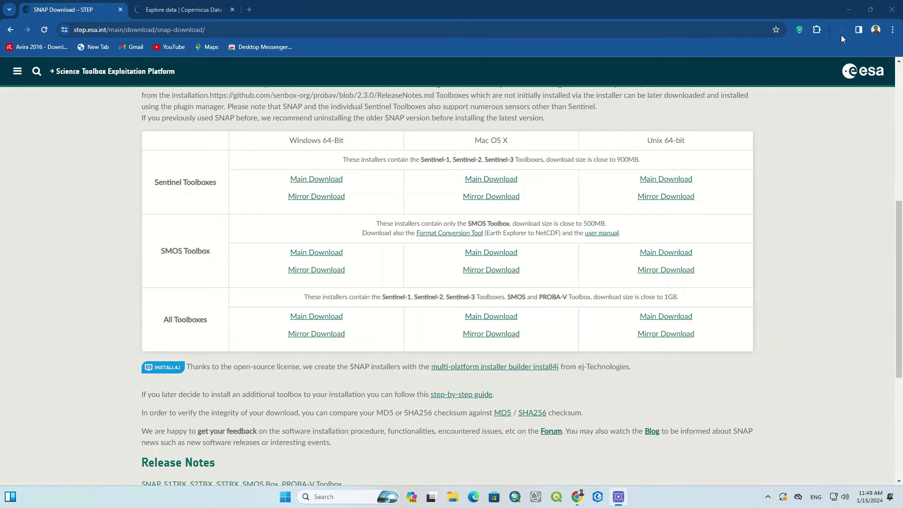
- Show the downloaded SNAP installer in its folder and collapse the groups of older files
click(842, 30)
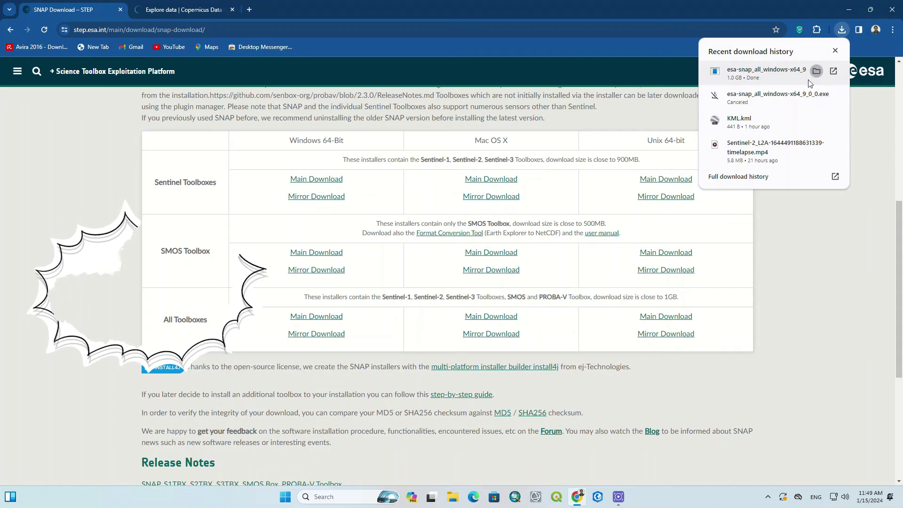
click(816, 71)
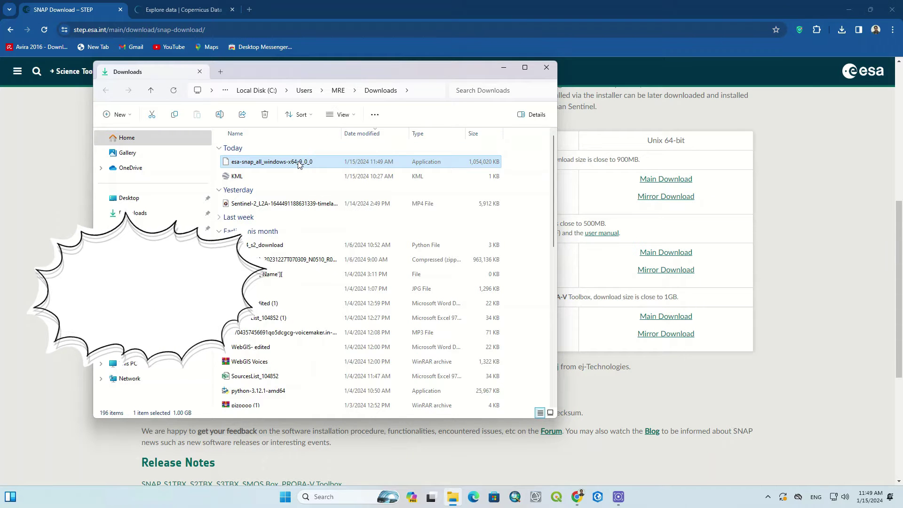
click(219, 190)
click(220, 218)
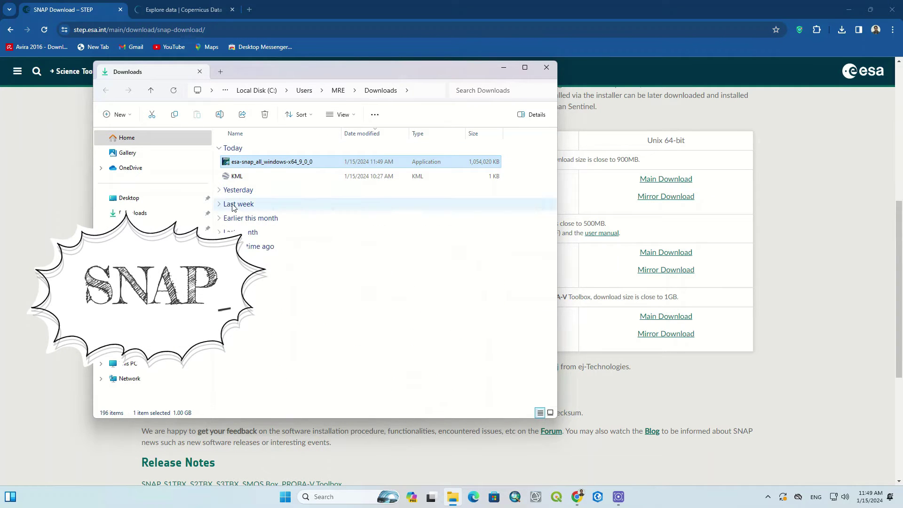
- Run esa-snap_all_windows-x64_9_0_0 as administrator and minimize the Downloads window
right_click(314, 163)
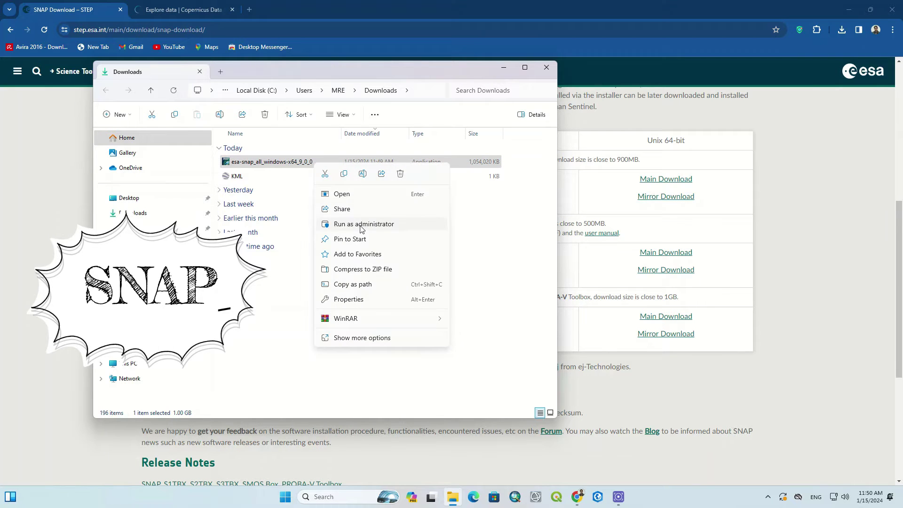
click(391, 226)
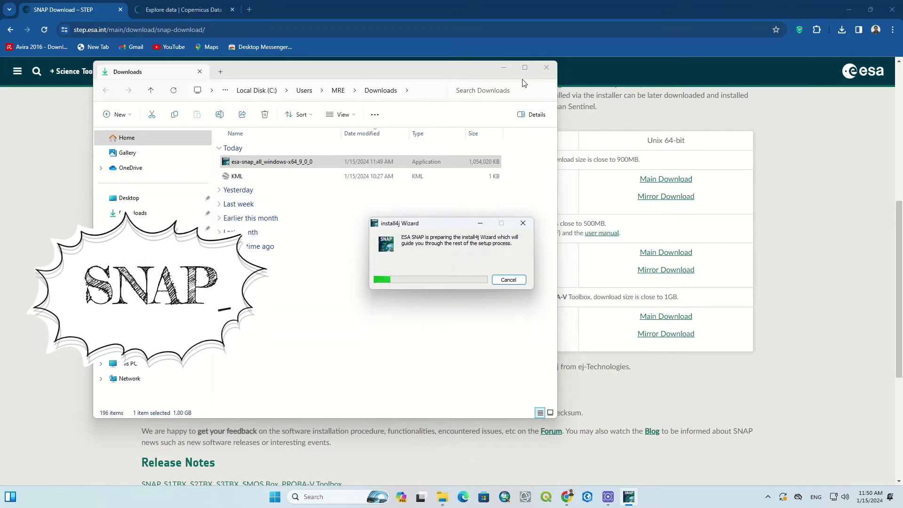
click(503, 67)
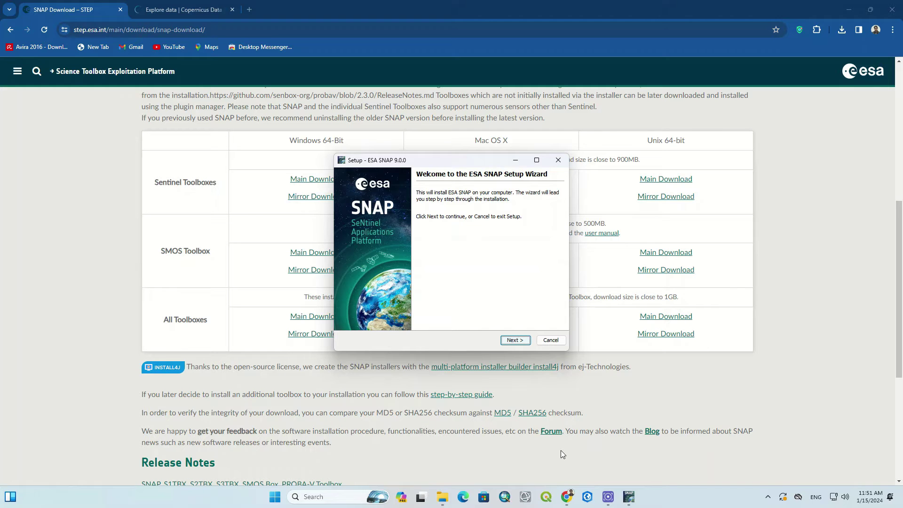
- Advance the setup wizard, accepting the license, deleting only SNAP-internal configuration data and keeping C:\Program Files\snap as the destination
click(517, 340)
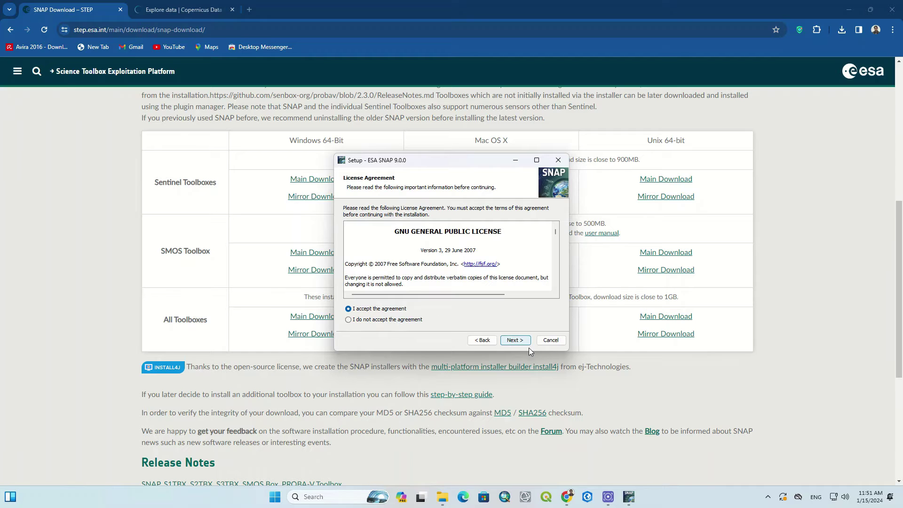
click(519, 341)
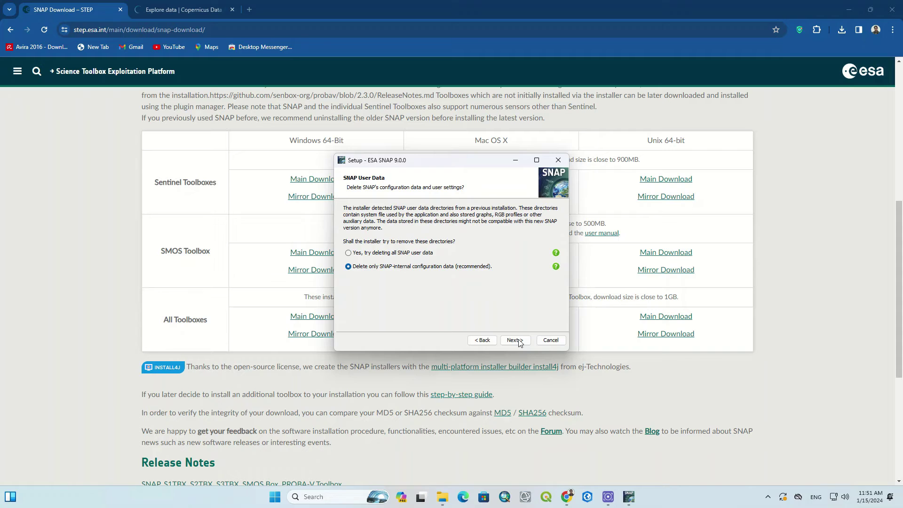
click(519, 341)
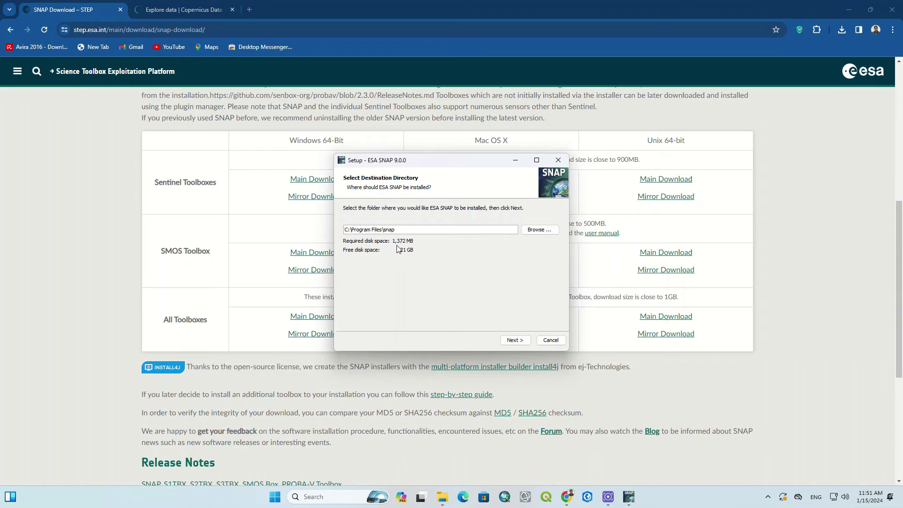
click(524, 342)
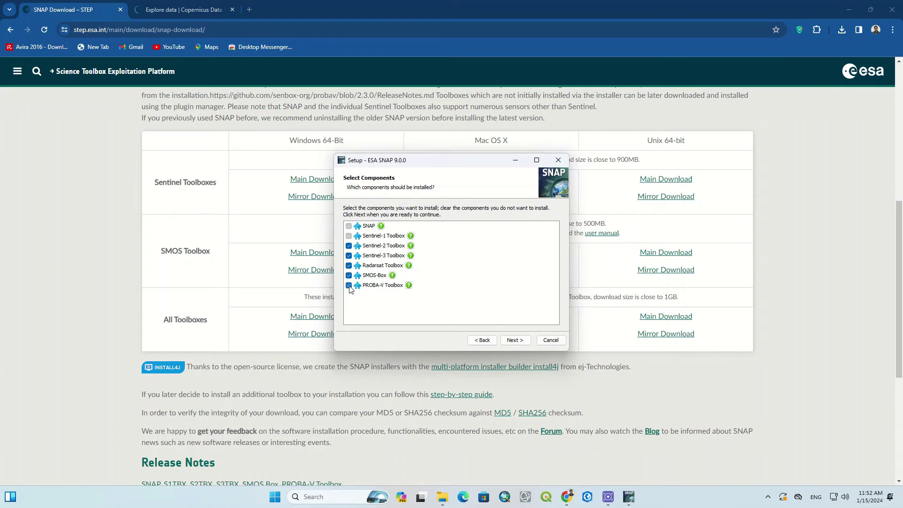
- Complete the setup with all toolboxes, the ESA SNAP Start Menu folder, no Python configuration, both file associations, a desktop icon, PATH extension and SNAP Desktop launch
click(515, 341)
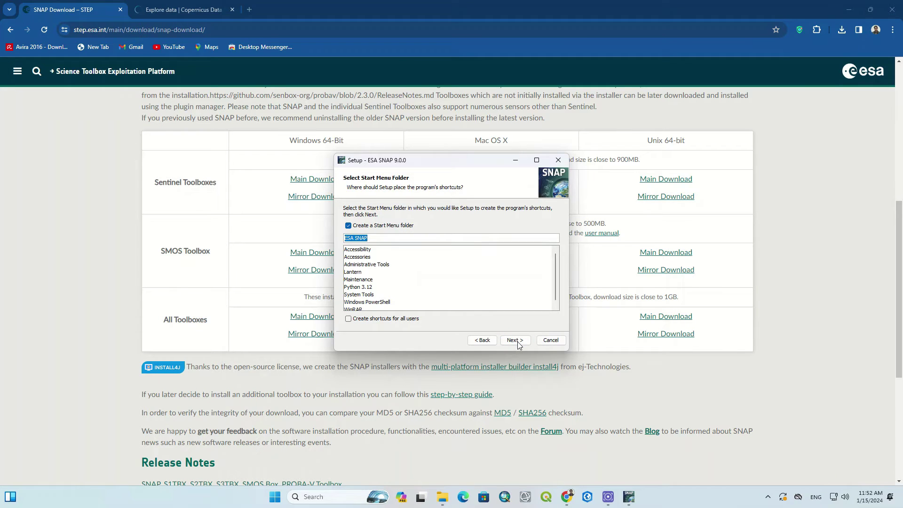
click(518, 342)
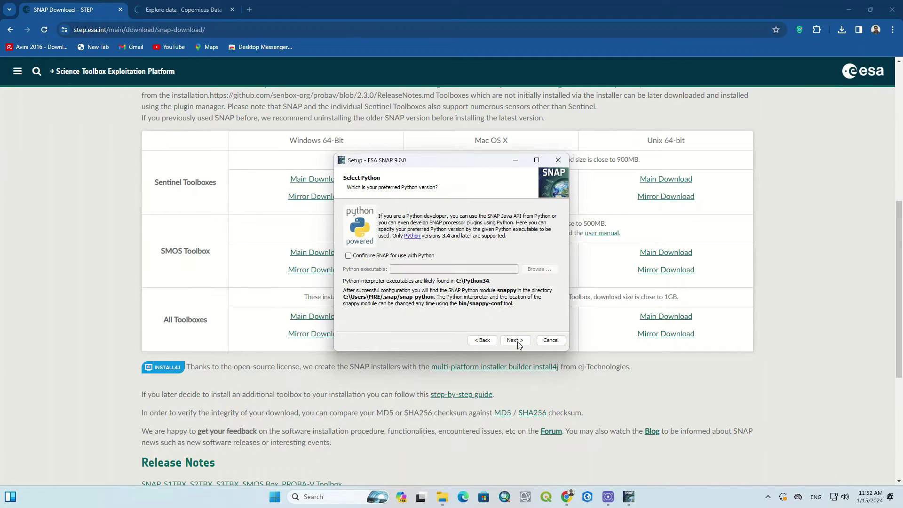
click(517, 341)
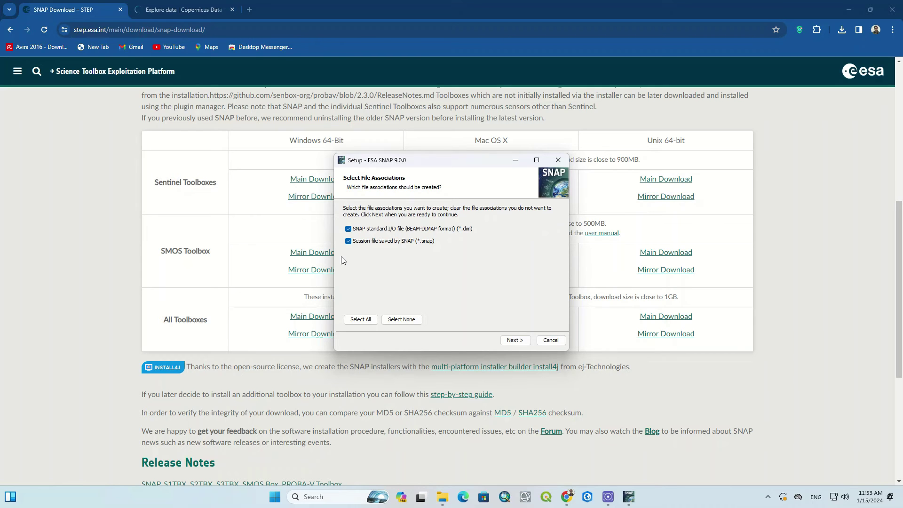
click(514, 339)
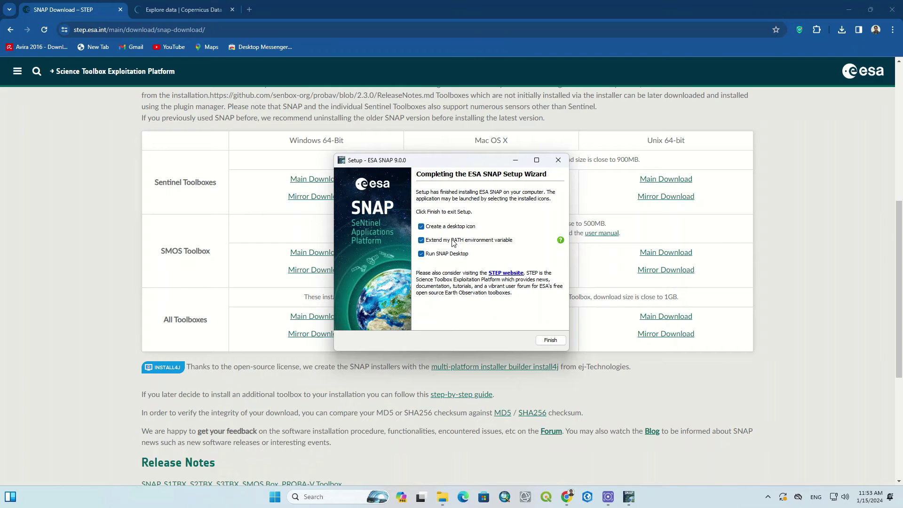
click(548, 340)
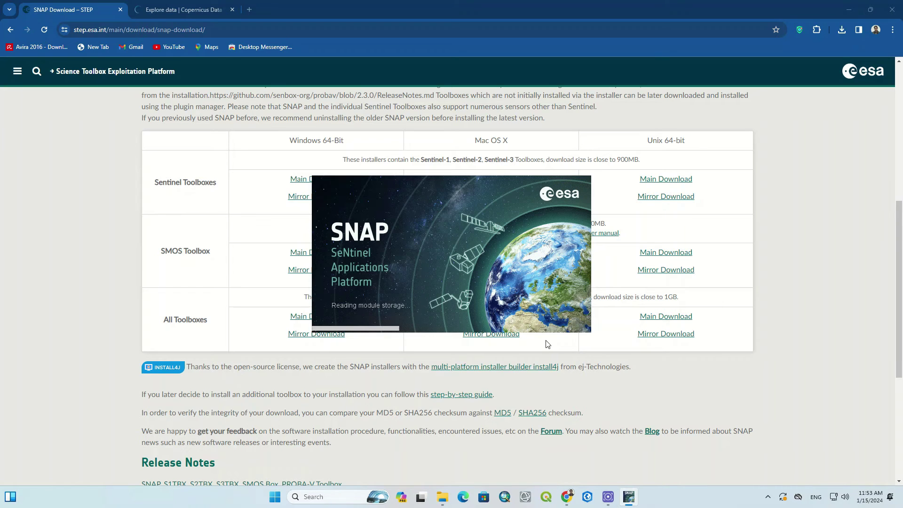
- Pin SNAP Desktop to the taskbar and allow snap64 access to public and private networks
right_click(633, 499)
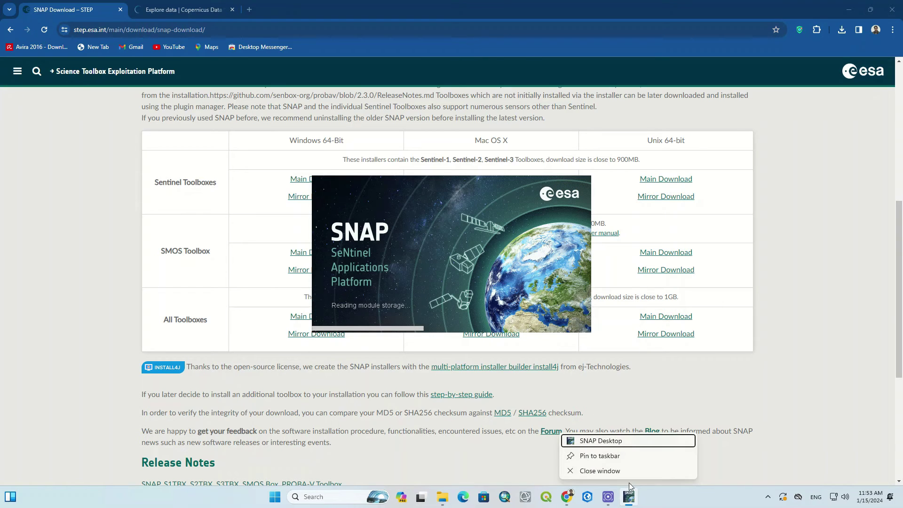
click(614, 456)
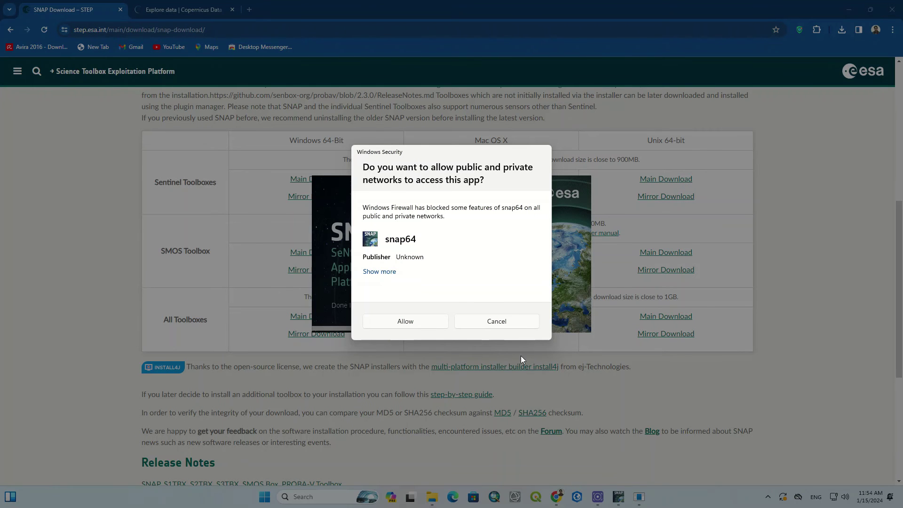
click(403, 320)
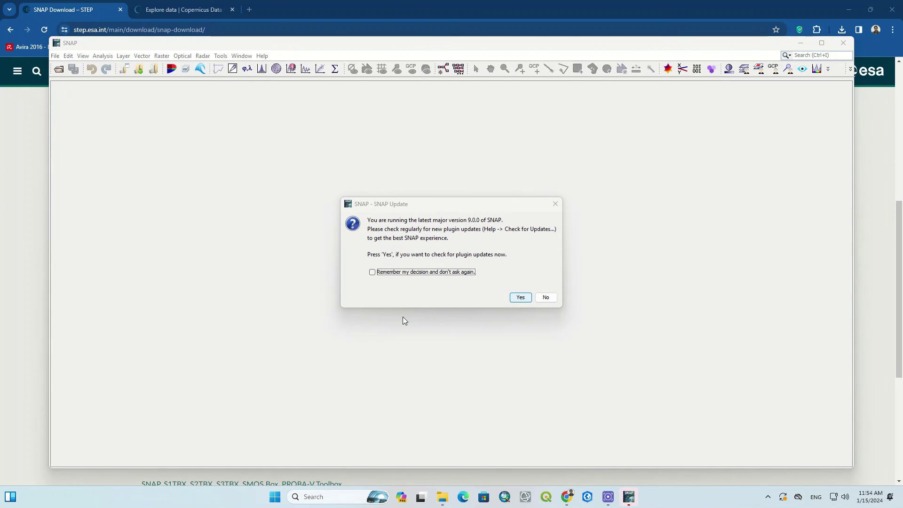
- Dismiss the SNAP Update prompt without having the decision remembered and maximize the SNAP window
click(397, 274)
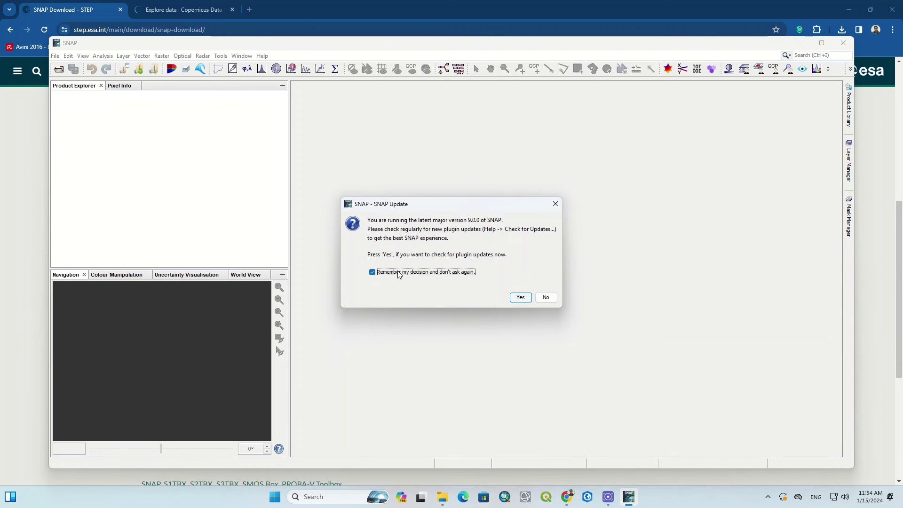
click(468, 274)
click(559, 202)
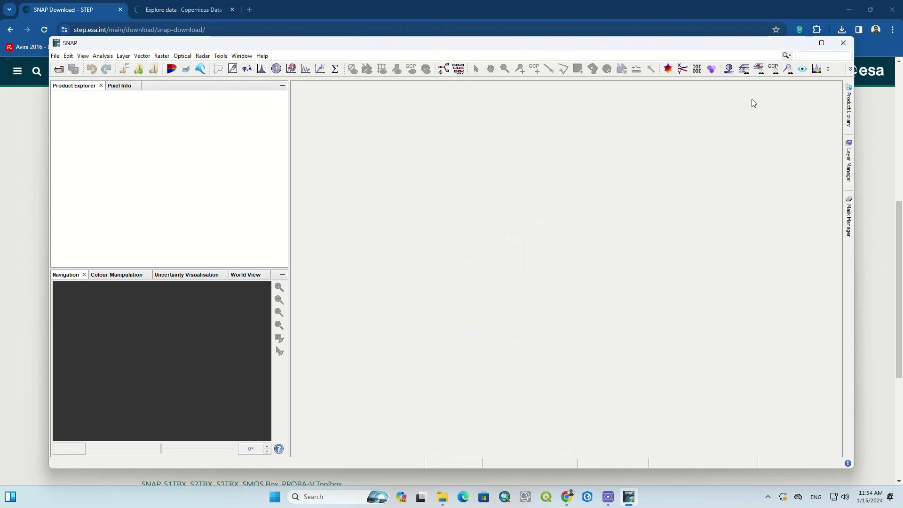
click(822, 43)
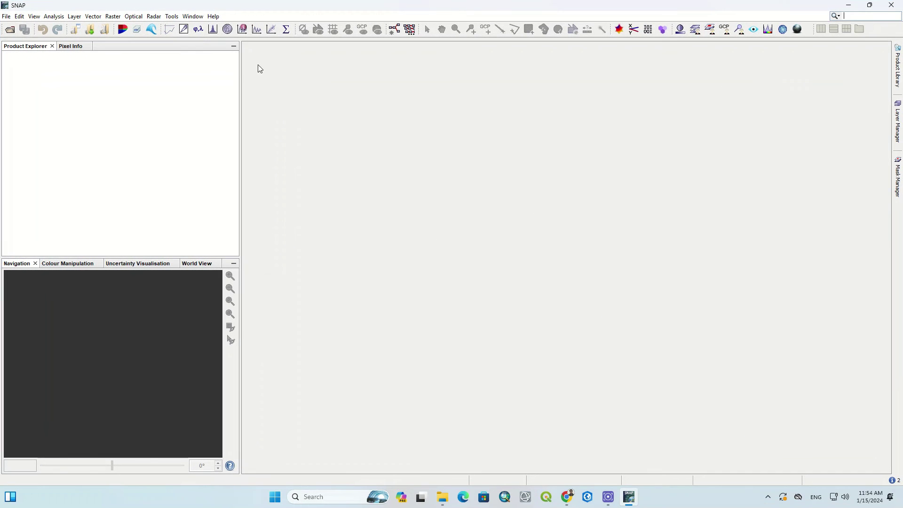
- Check for SNAP updates and try to install the offered plugin updates
click(214, 18)
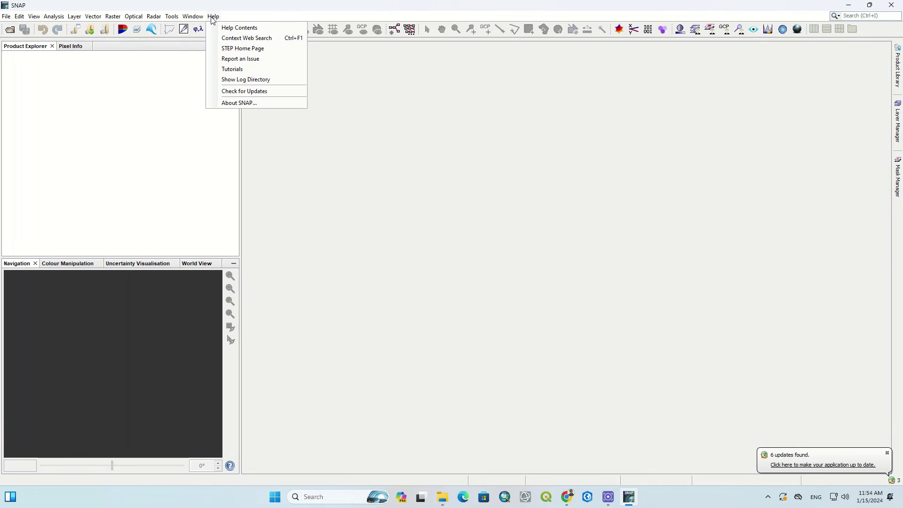
click(279, 93)
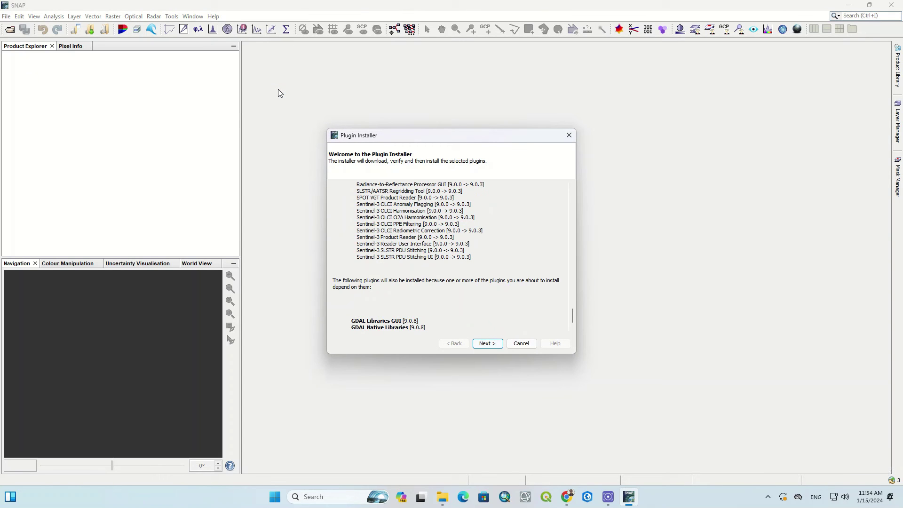
click(497, 343)
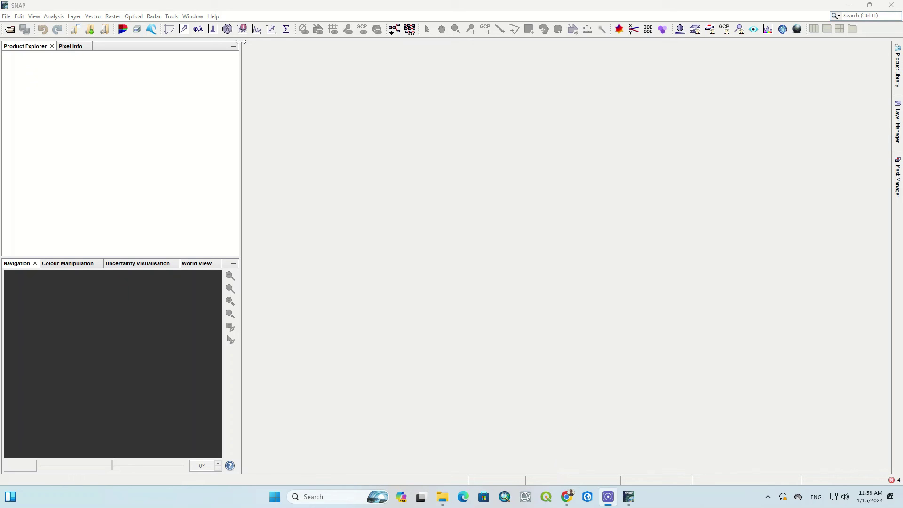
- Check for updates again and start downloading the plugins offered by the Plugin Installer
click(215, 18)
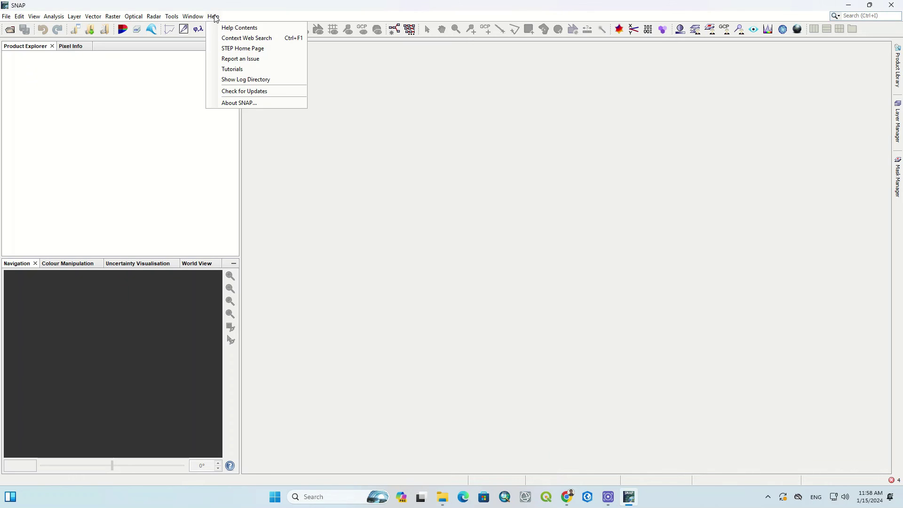
click(256, 91)
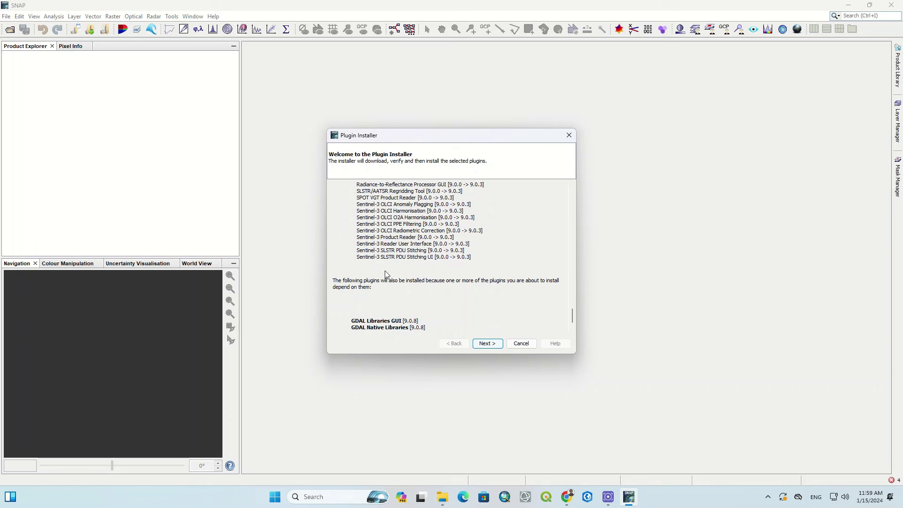
click(492, 344)
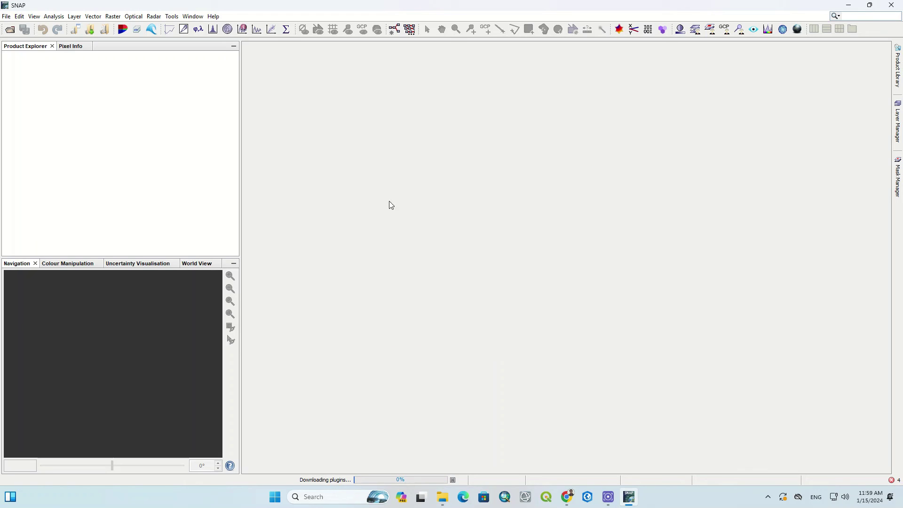
- Examine the SNAP version, toolbox and license information in About SNAP, and close it
click(213, 16)
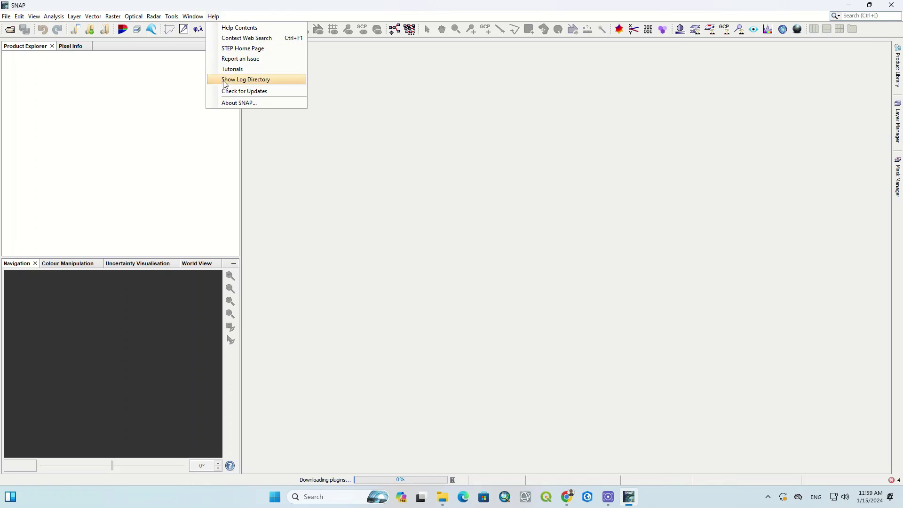
click(224, 103)
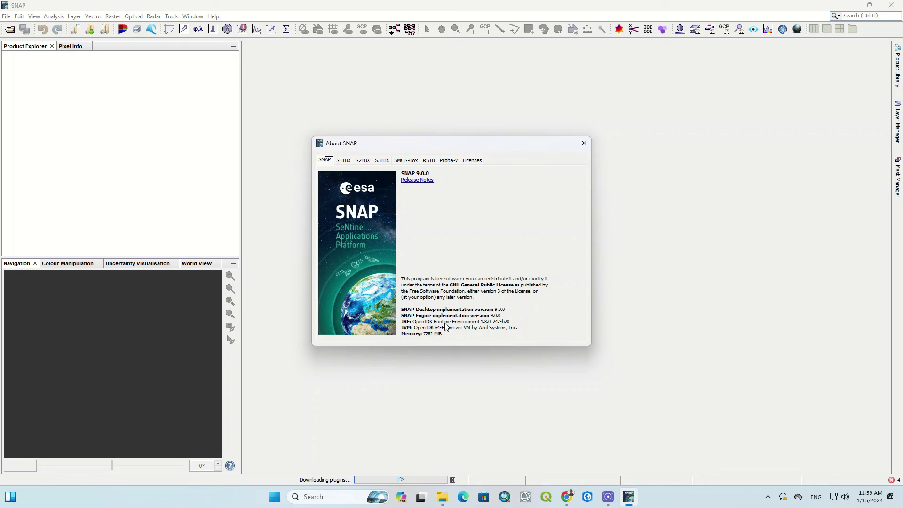
click(337, 162)
click(361, 160)
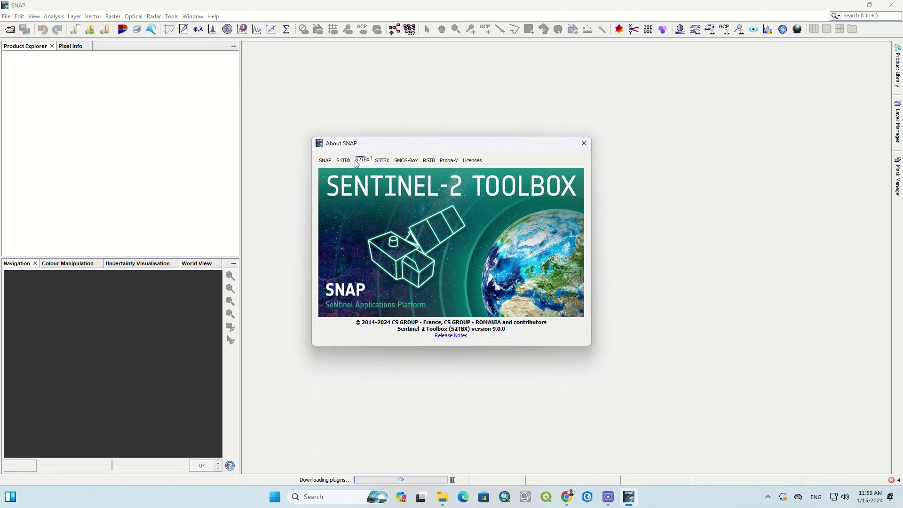
click(381, 161)
click(406, 160)
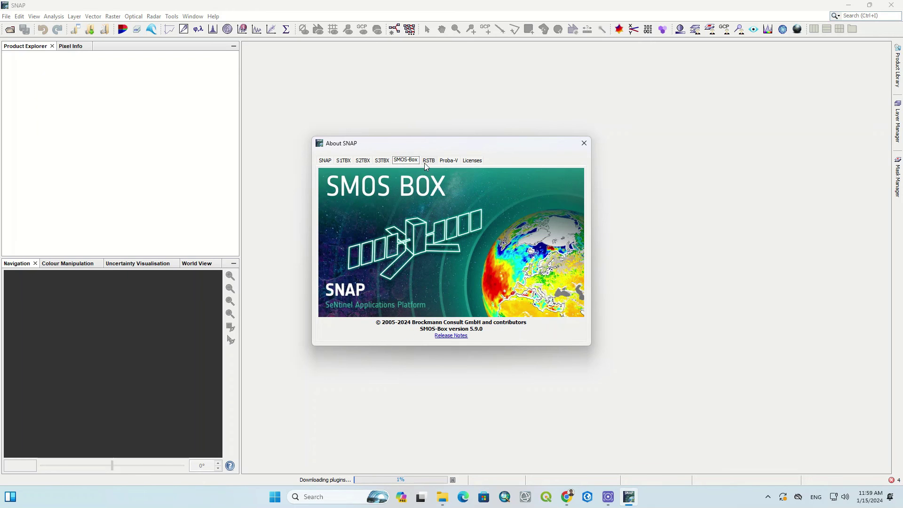
click(429, 162)
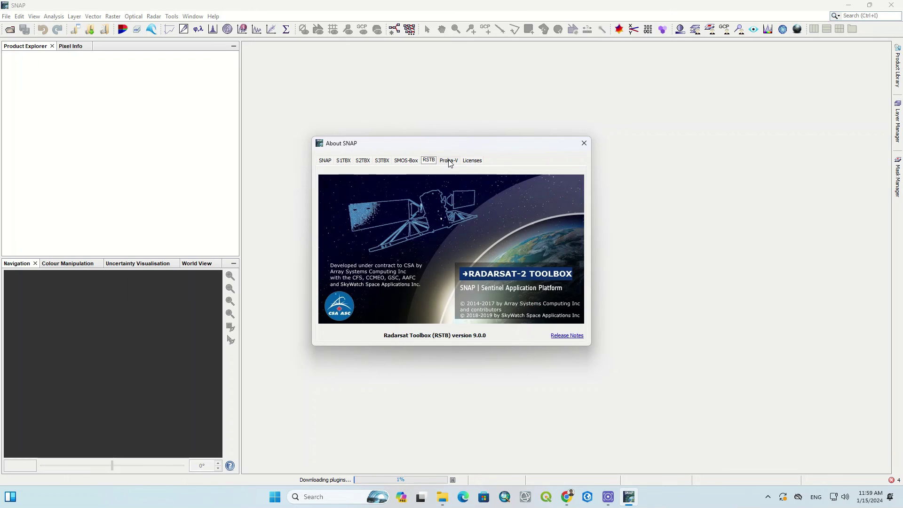
click(449, 162)
click(470, 161)
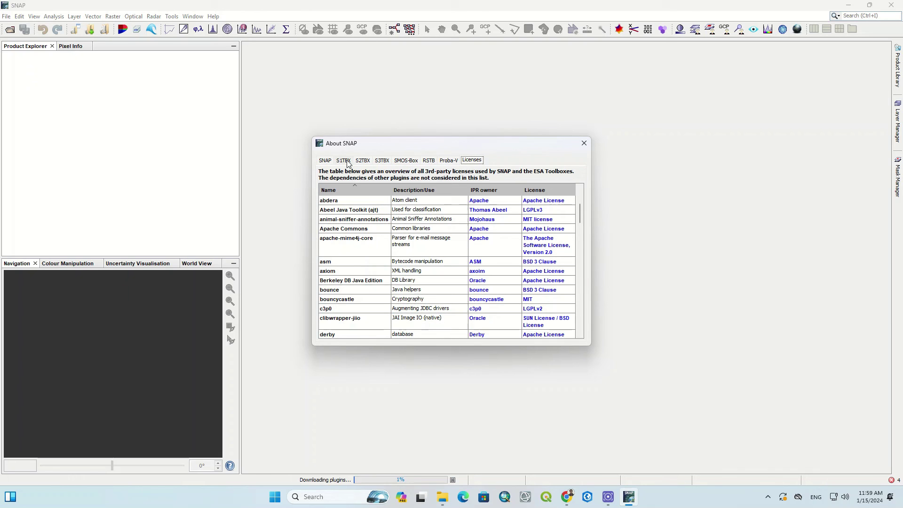
click(328, 161)
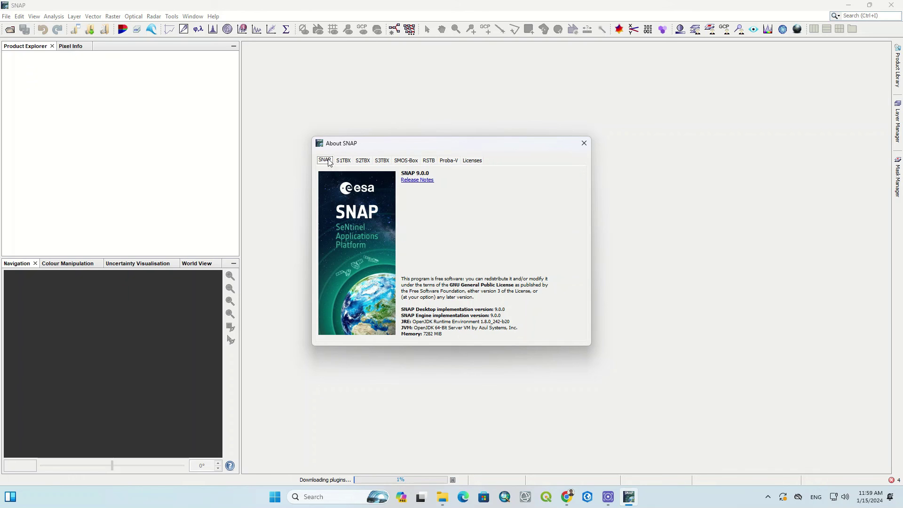
click(584, 143)
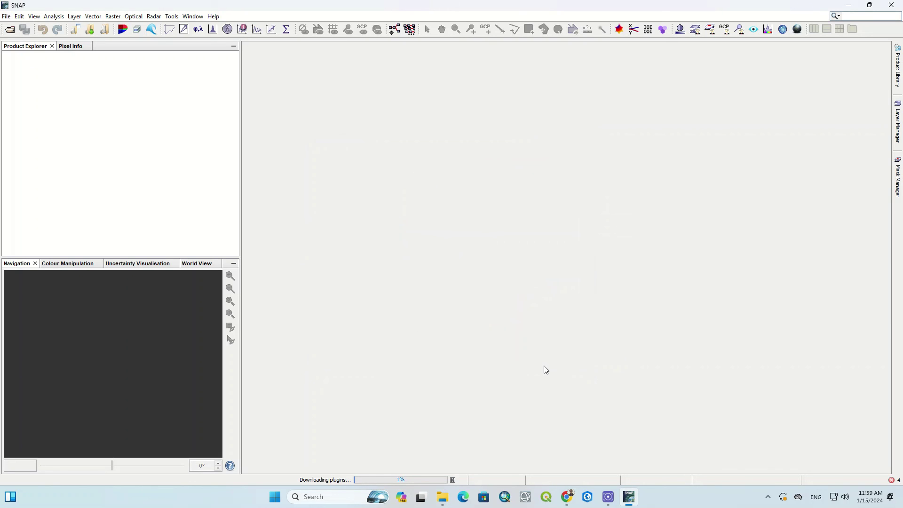